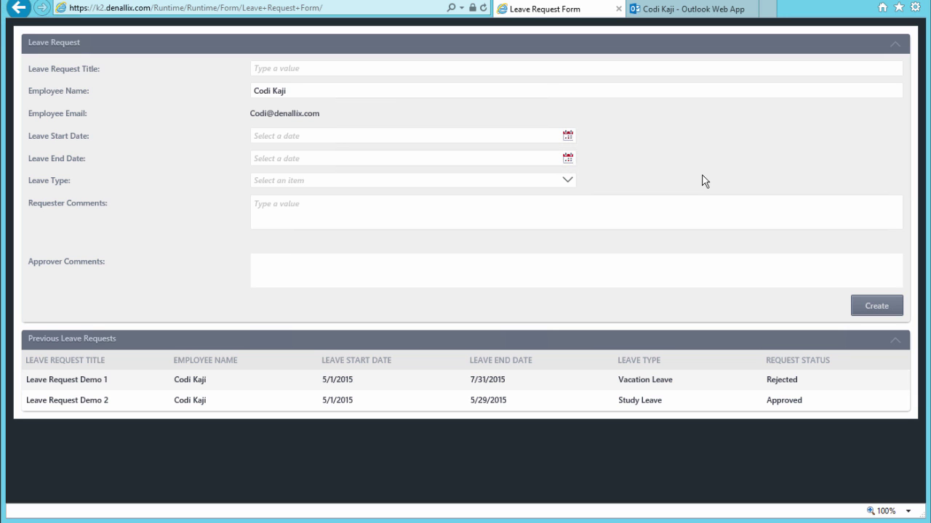
- Title the request 'Leave Request Demo 3' with start and end dates of 5/15/2015
left_click(527, 67)
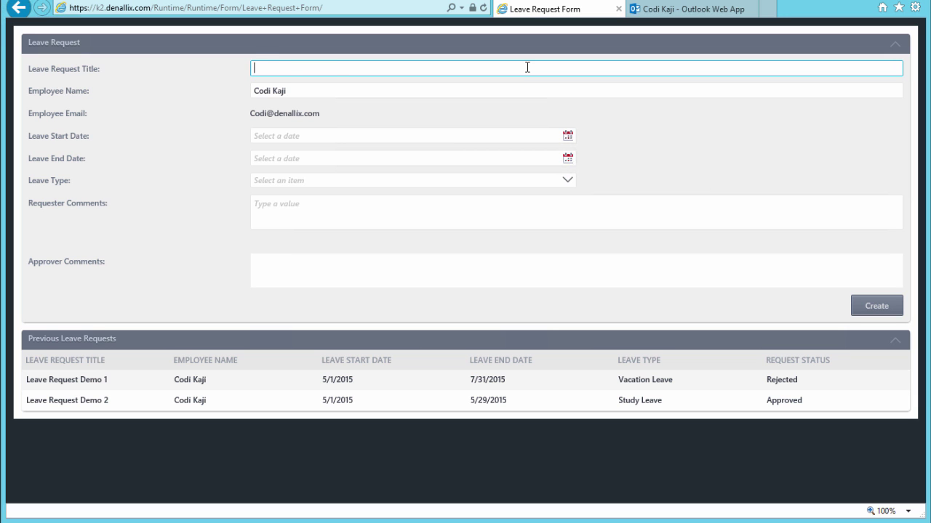
type("Leave Request Demo 3")
left_click(568, 135)
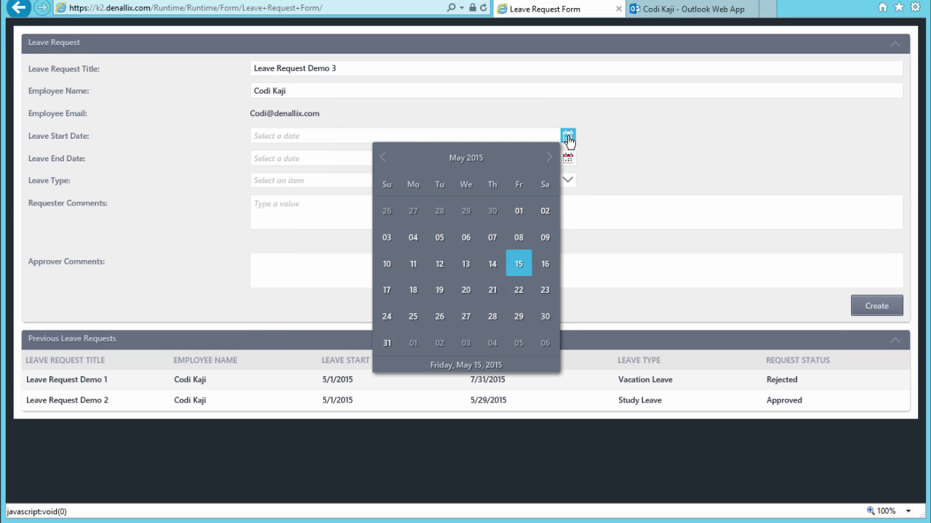
left_click(521, 262)
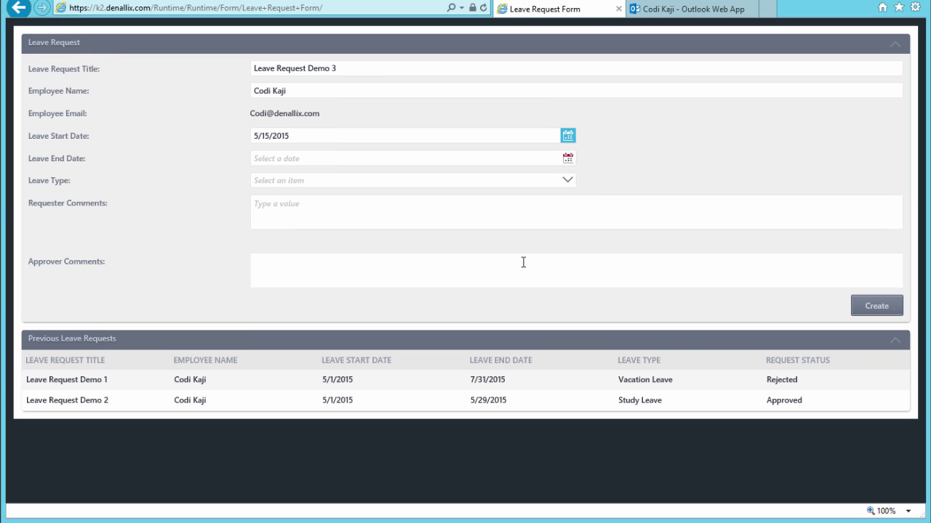
left_click(567, 157)
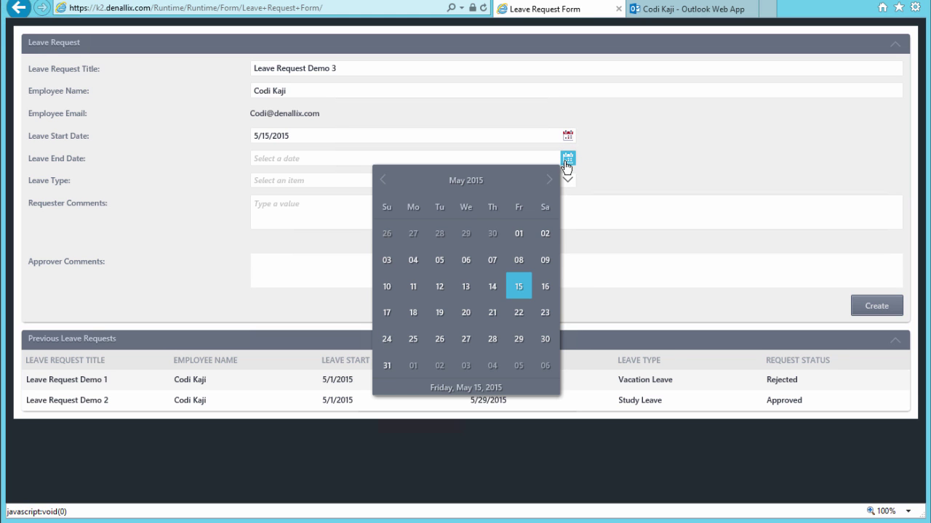
left_click(520, 288)
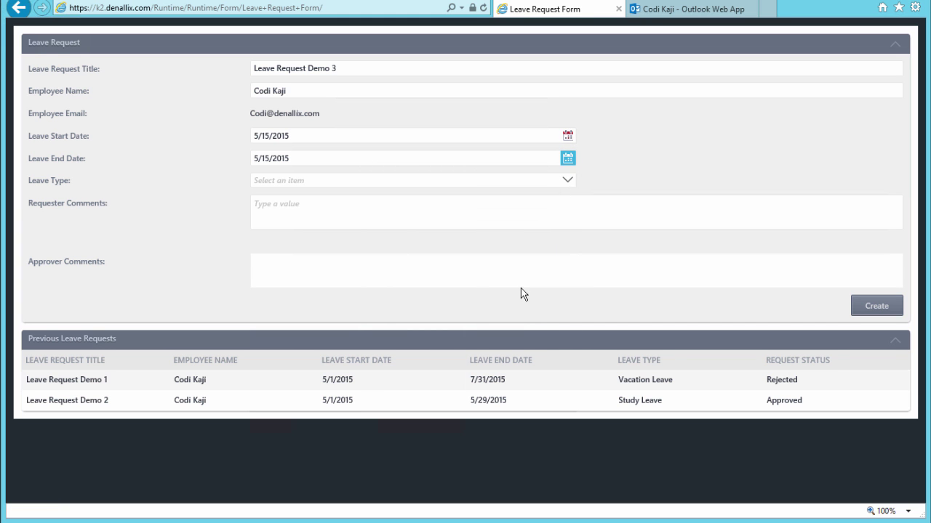
left_click(536, 275)
- Choose Vacation Leave and add the comment 'Leave request escalation test.'
left_click(567, 180)
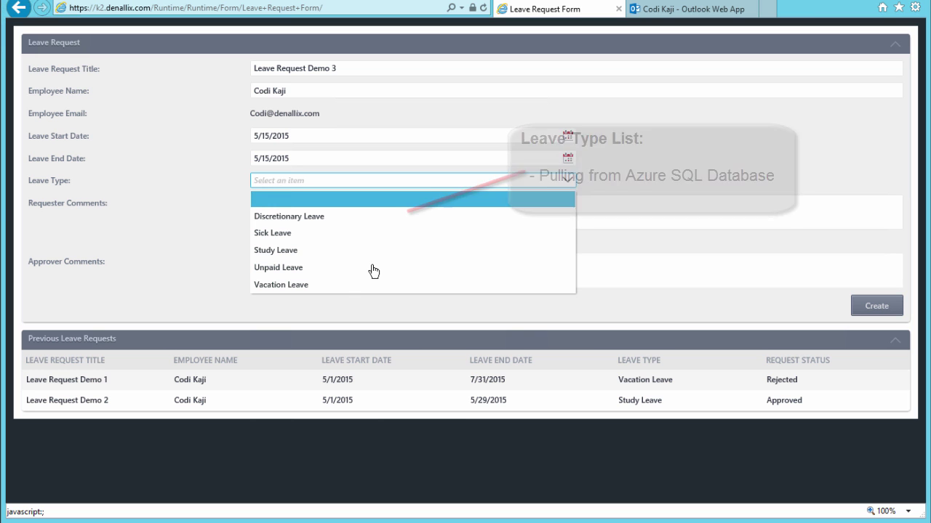
left_click(340, 285)
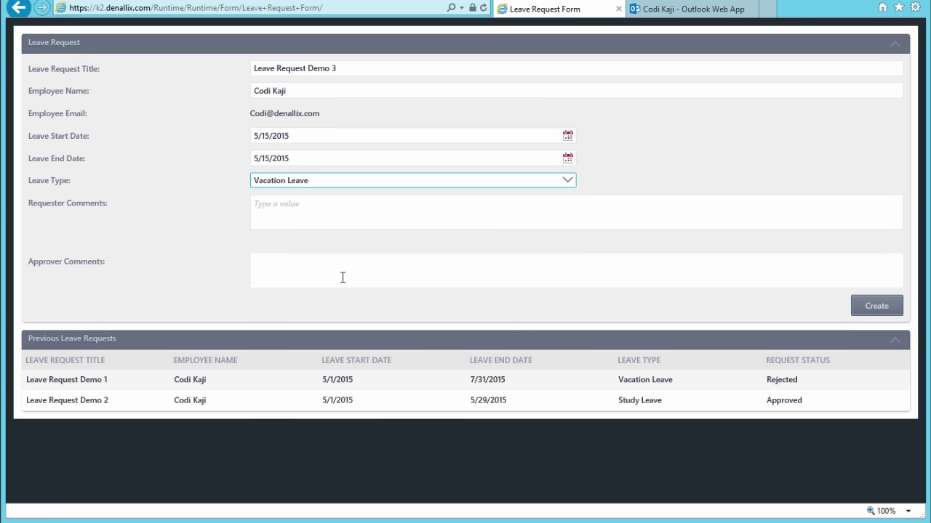
left_click(355, 218)
type("Leave request escalation test.")
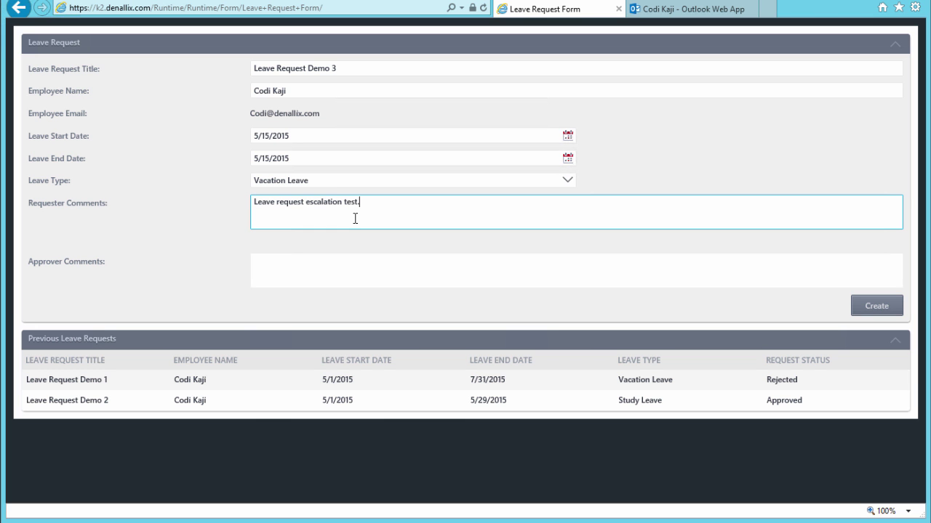
- Submit Leave Request Demo 3 and title a new request 'Leave Request Demo 4'
left_click(865, 314)
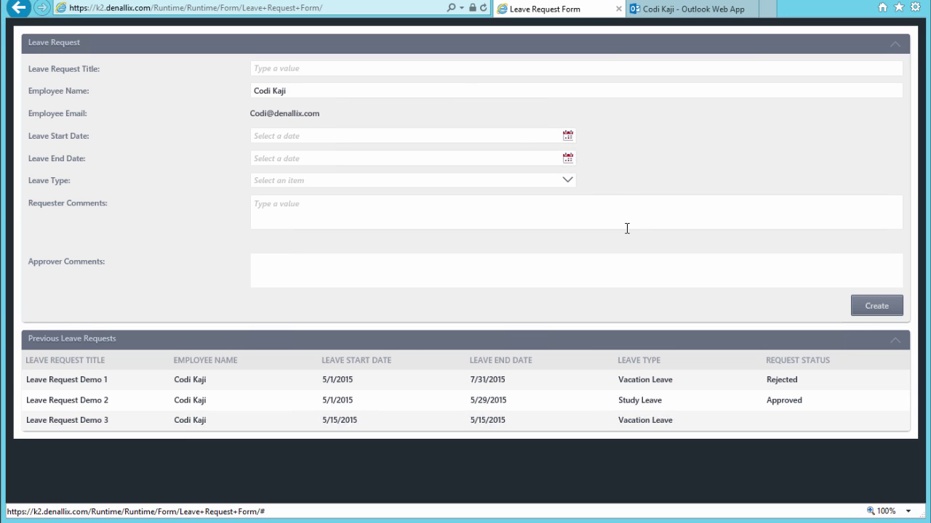
left_click(455, 69)
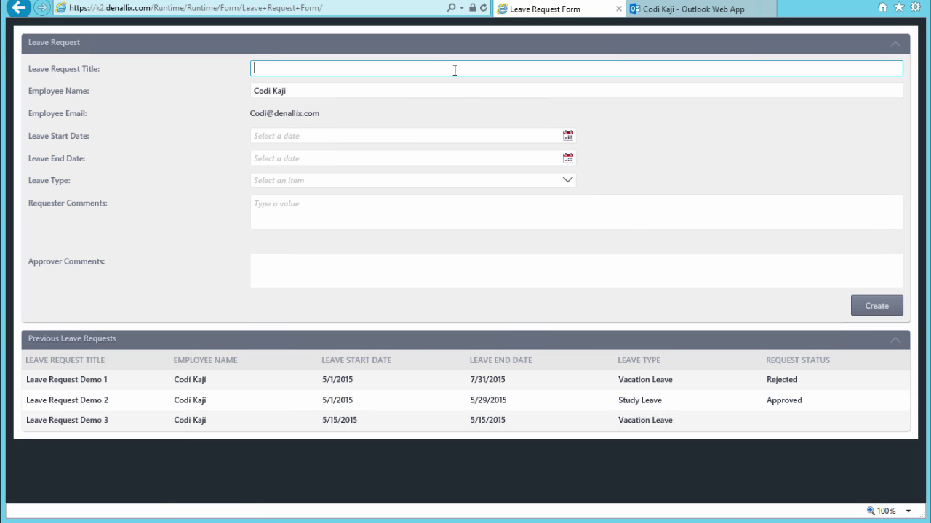
type("Leave Request Demo 4")
- Submit Demo 4 for 5/25/2015–6/12/2015, Unpaid Leave, with comment 'Another leave test.'
left_click(568, 138)
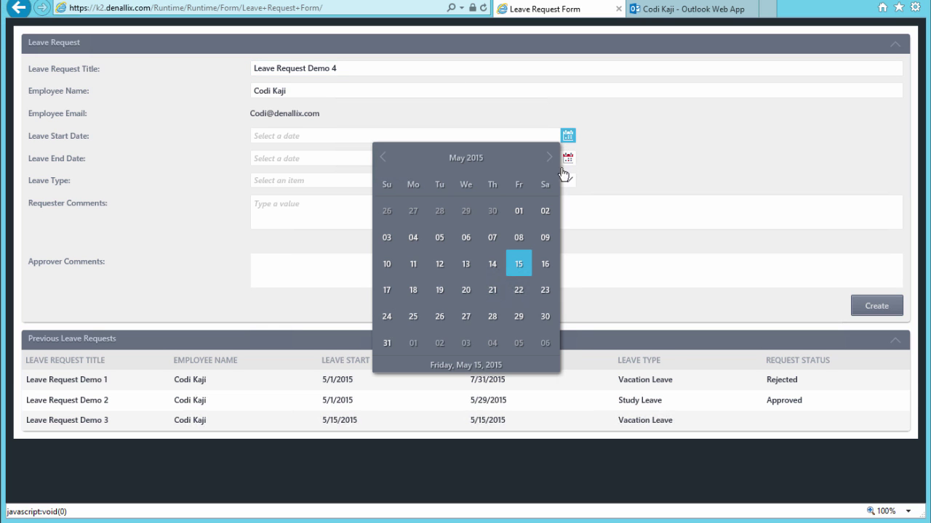
left_click(412, 314)
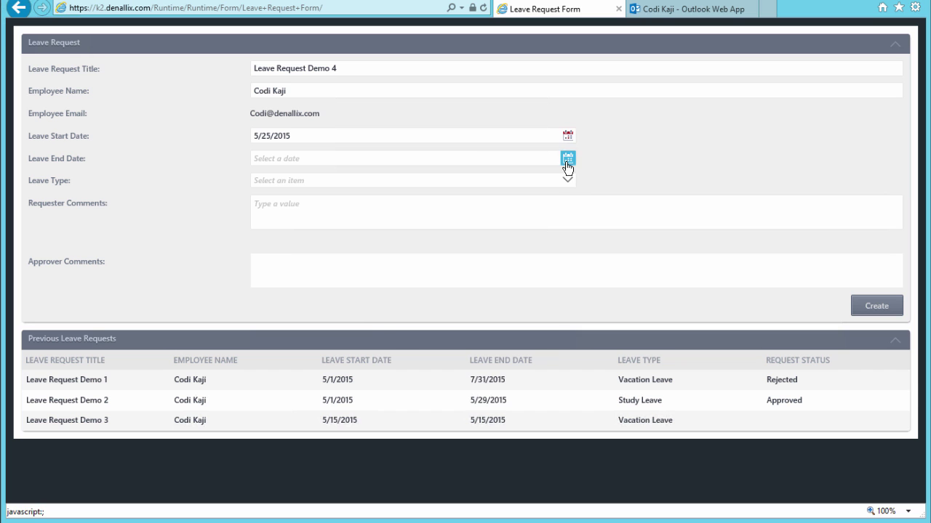
left_click(568, 160)
left_click(549, 180)
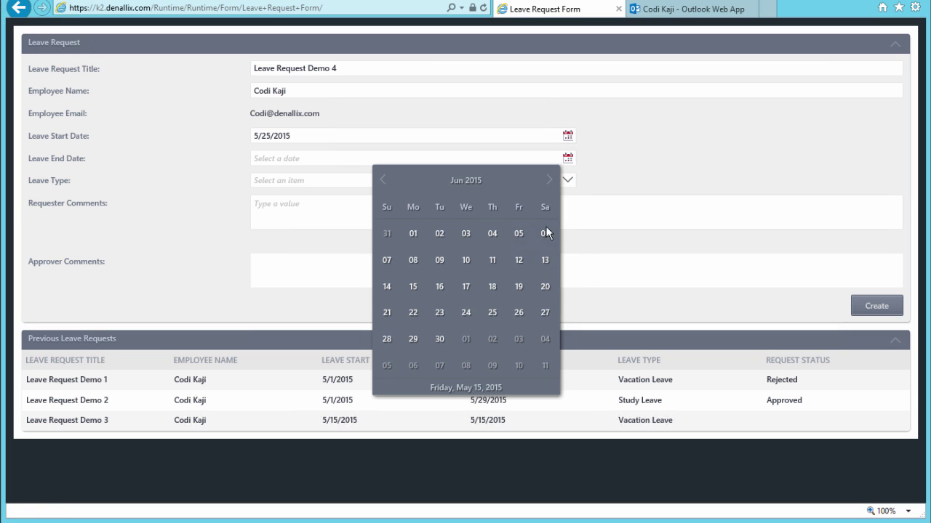
left_click(519, 261)
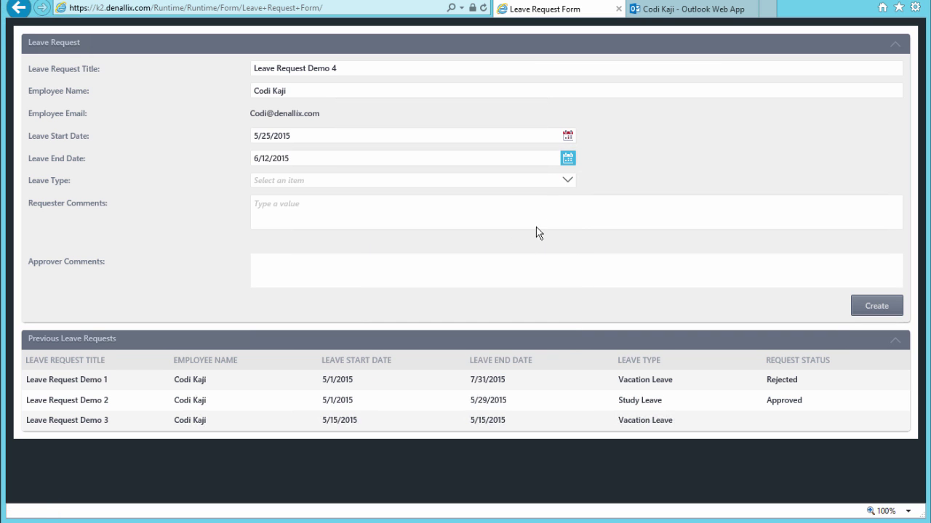
left_click(565, 183)
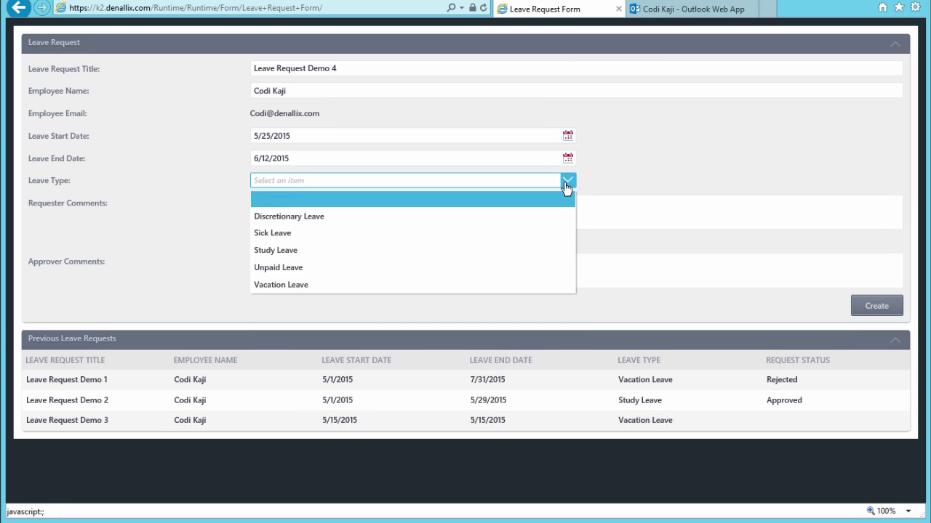
left_click(293, 269)
left_click(327, 204)
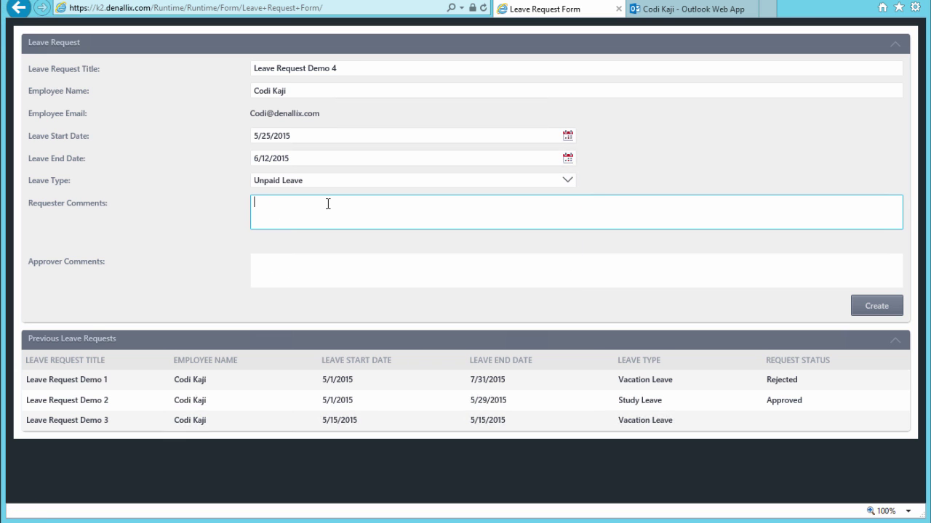
type("Another leave test.")
left_click(854, 311)
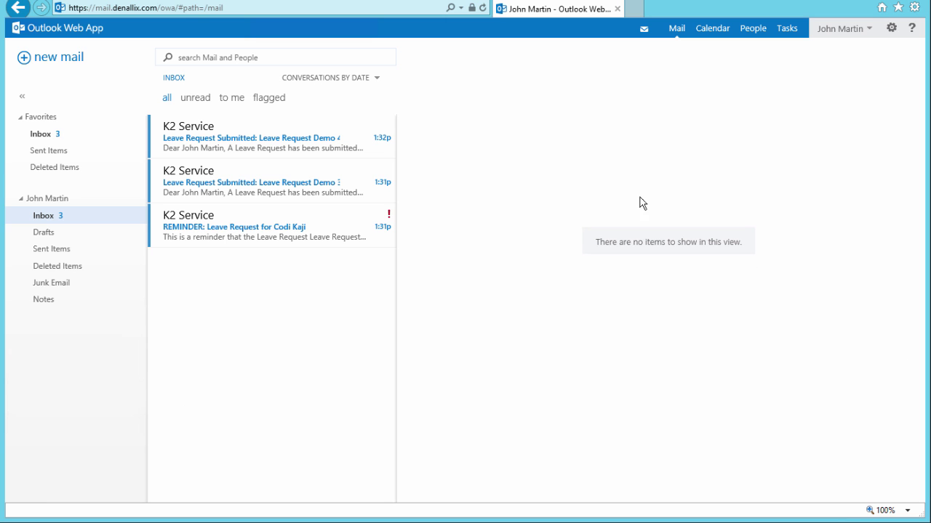
- Open the Leave Request Demo 4 submission email and scroll through its details and actions
left_click(283, 136)
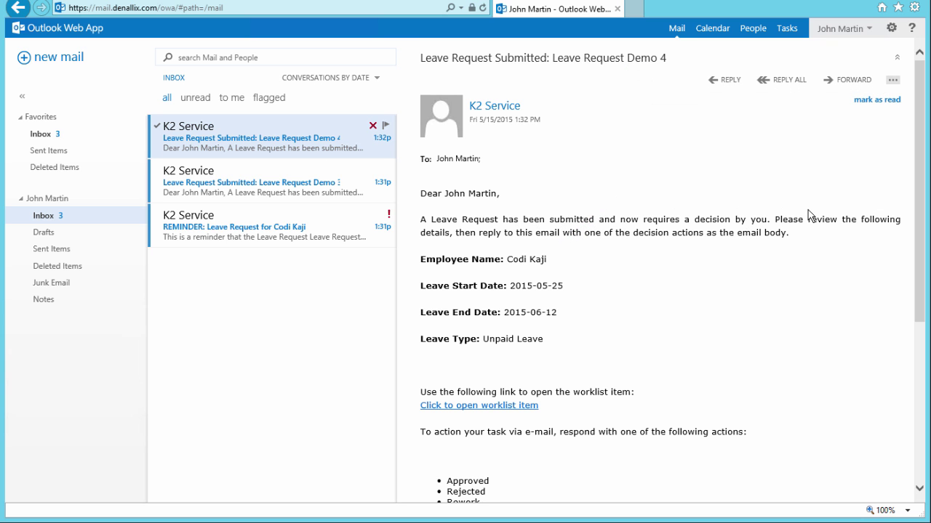
scroll(925, 198, "down", 1)
scroll(925, 197, "down", 1)
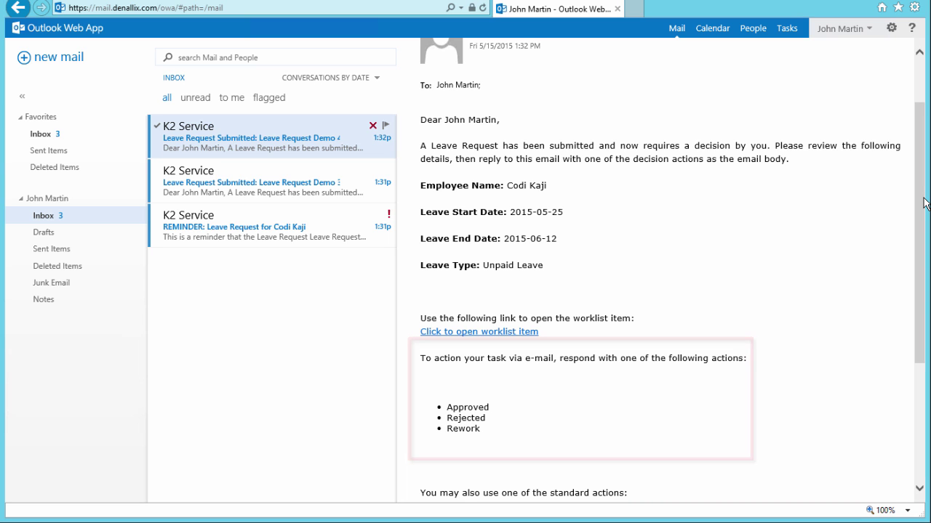
scroll(924, 203, "up", 2)
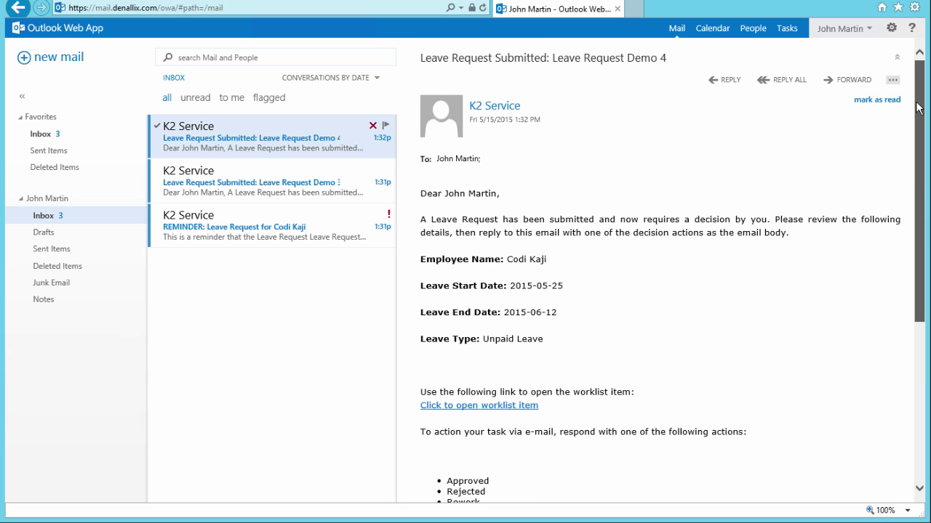
key("ctrl+r")
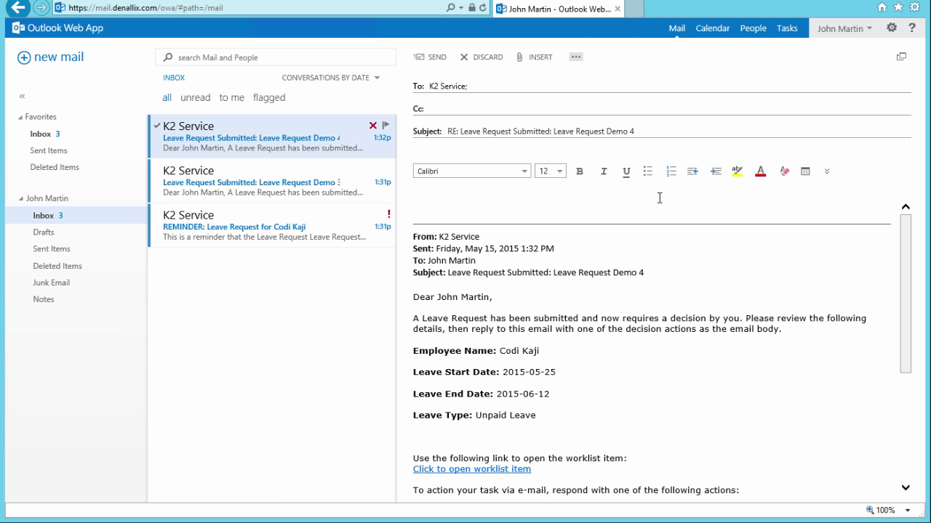
type("Rework")
left_click(437, 60)
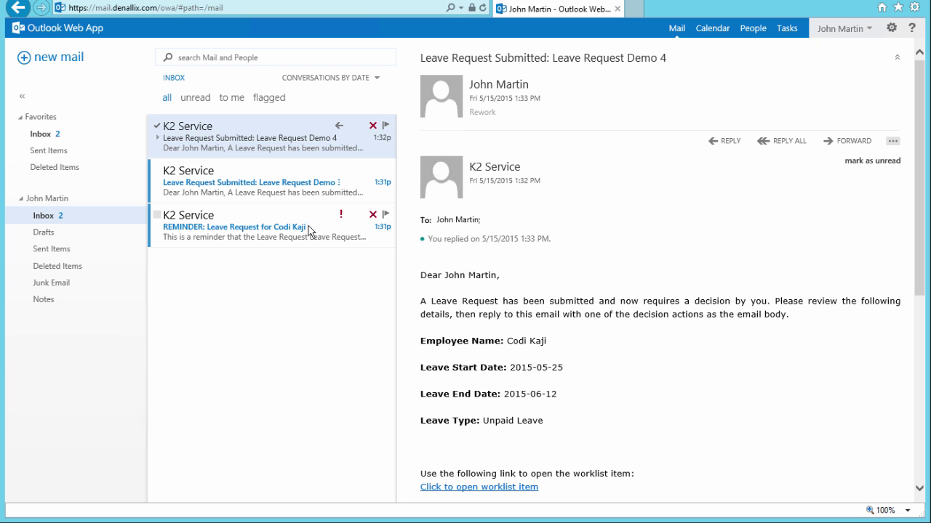
- Open the reminder email about the leave request
left_click(286, 231)
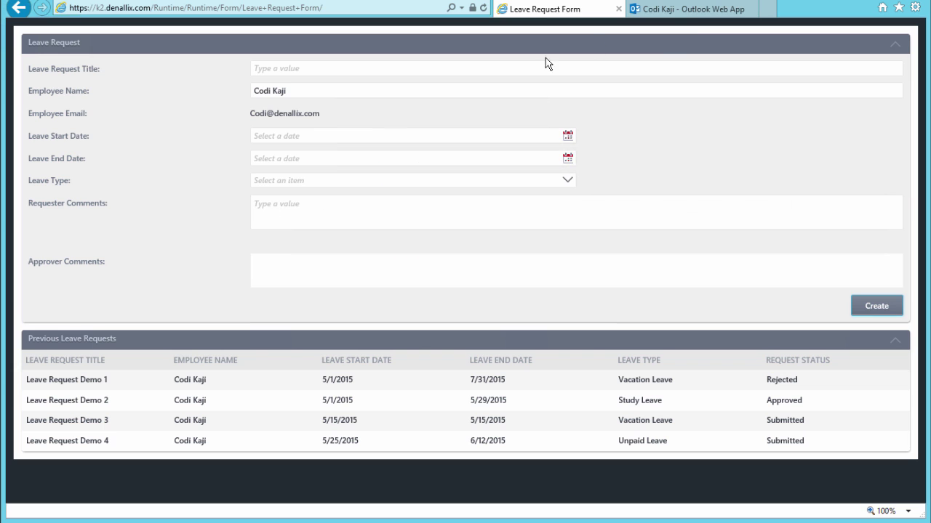
- In the employee's mailbox, open the Rework Request Notification email
left_click(694, 13)
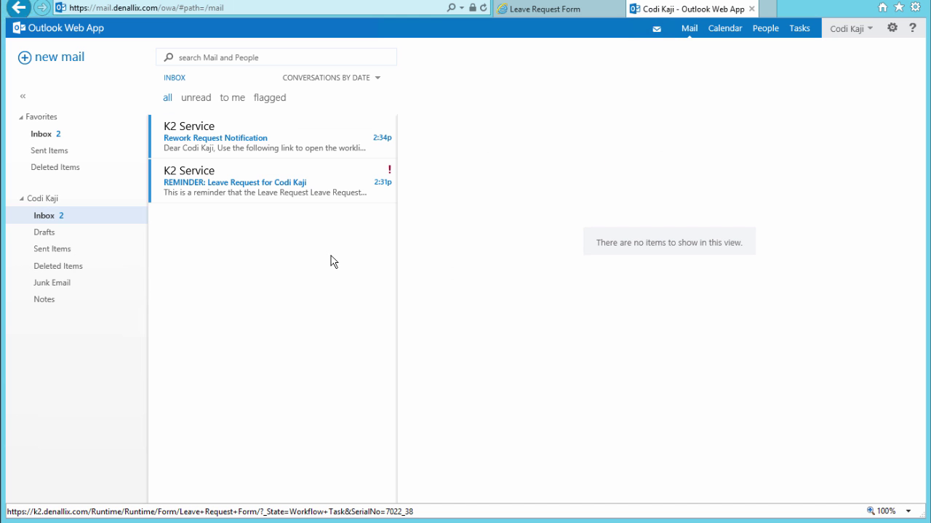
left_click(290, 149)
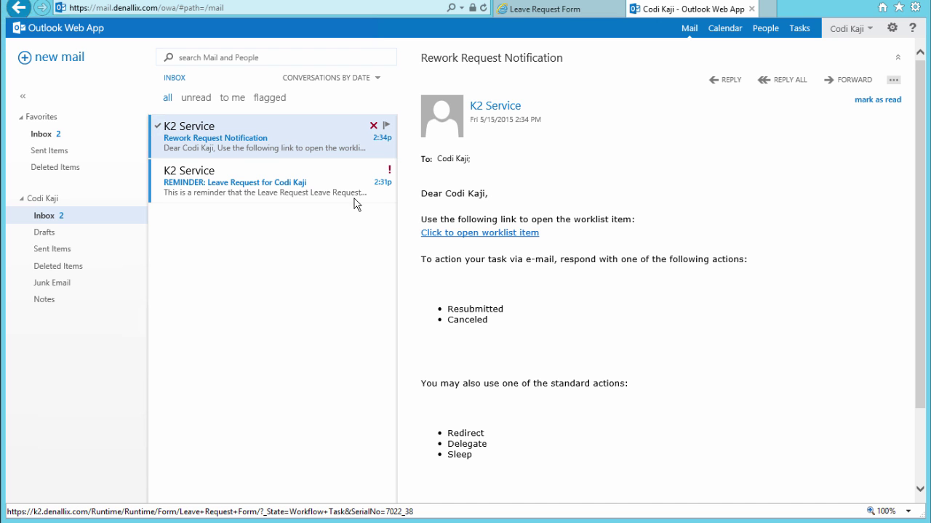
- From the rework task, move Demo 4's start date to 6/8/2015 and resubmit it
left_click(451, 234)
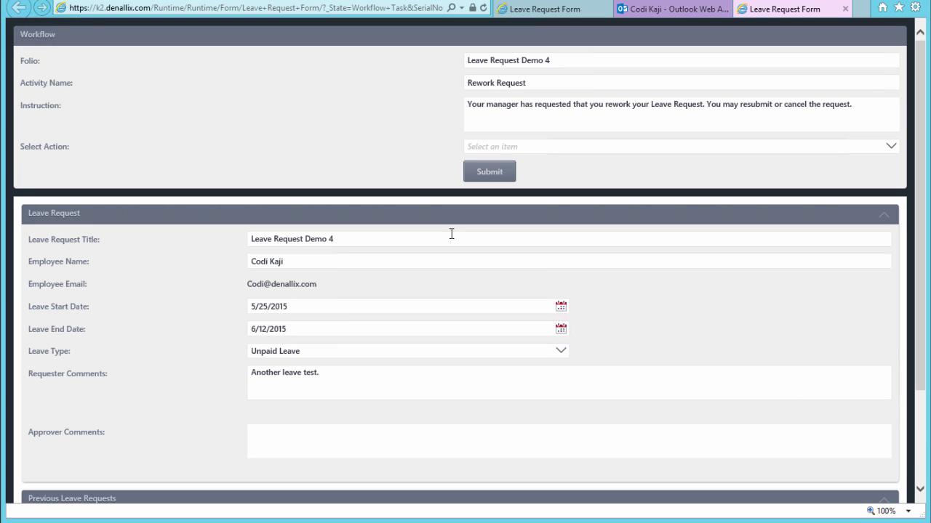
left_click(564, 310)
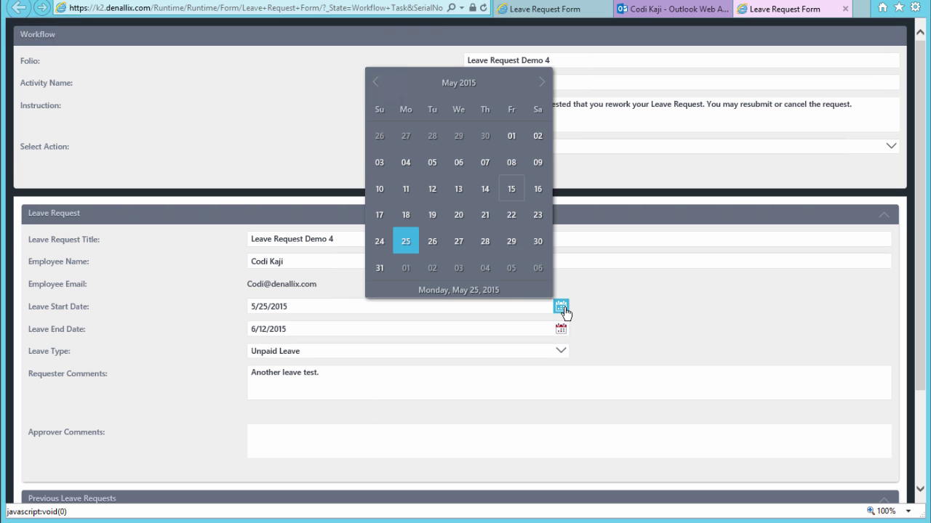
left_click(540, 80)
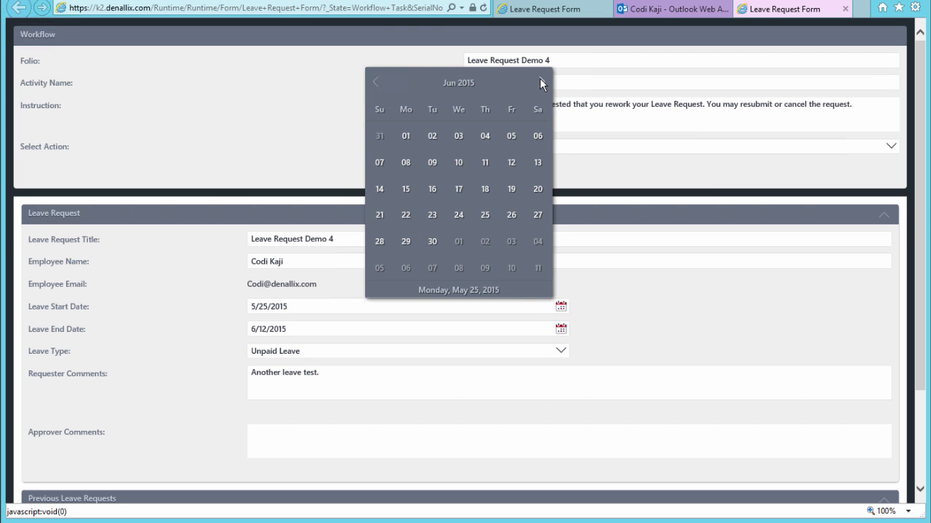
left_click(407, 162)
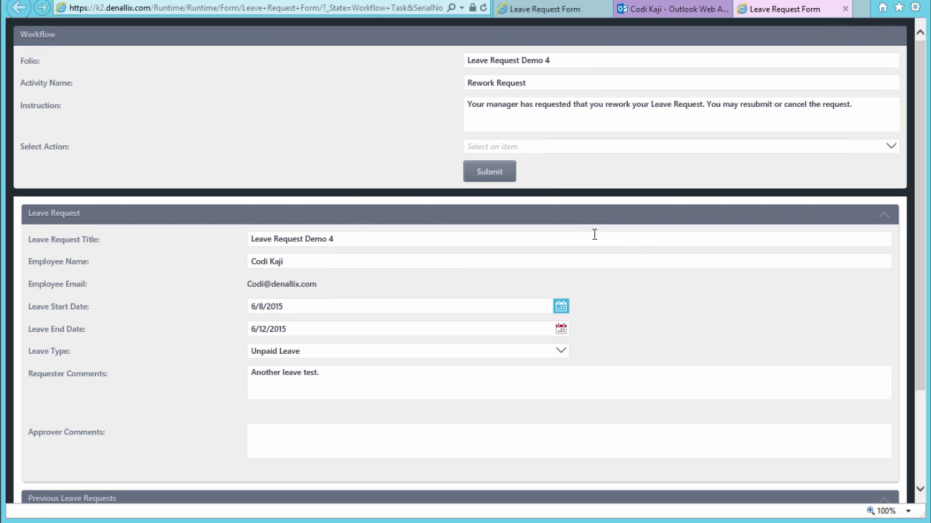
left_click(682, 150)
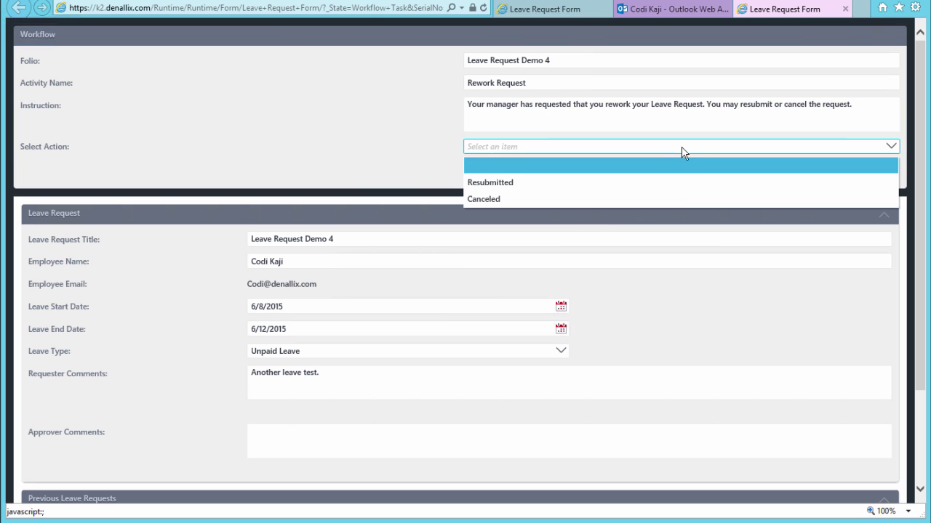
left_click(503, 183)
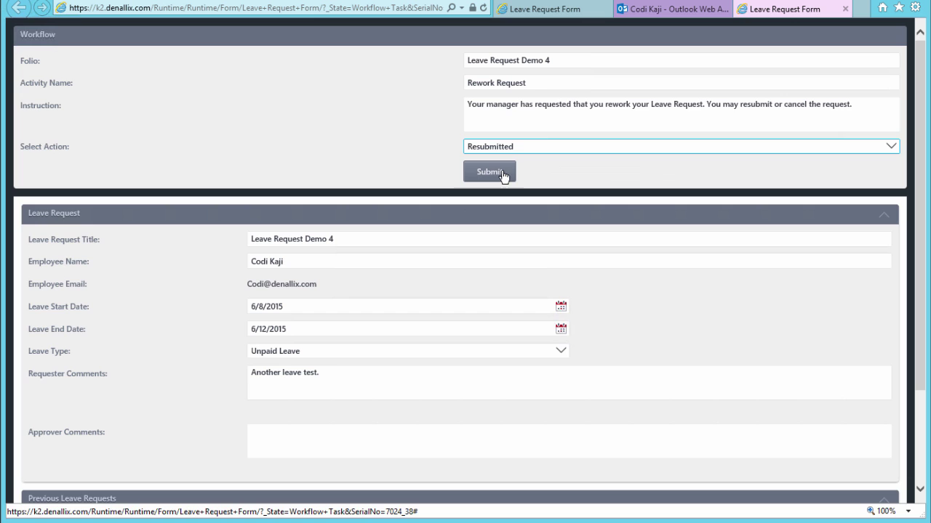
left_click(502, 170)
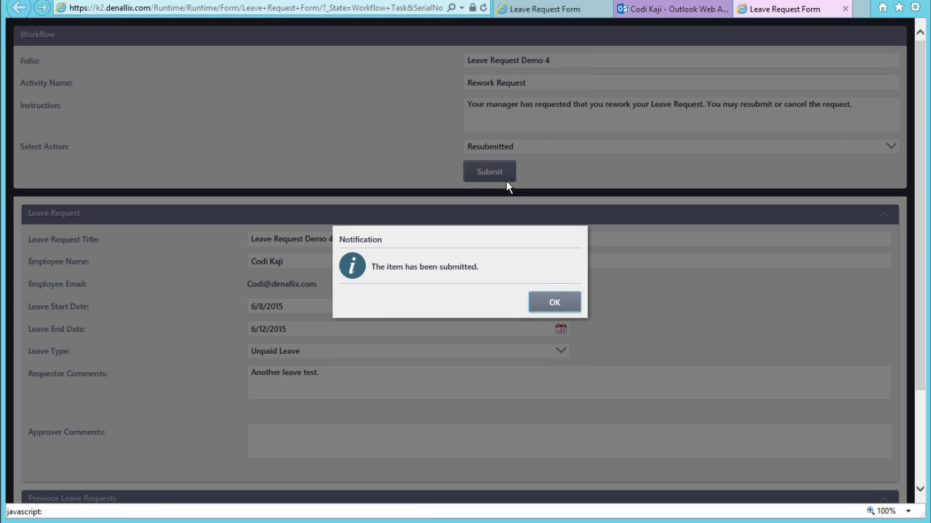
left_click(570, 311)
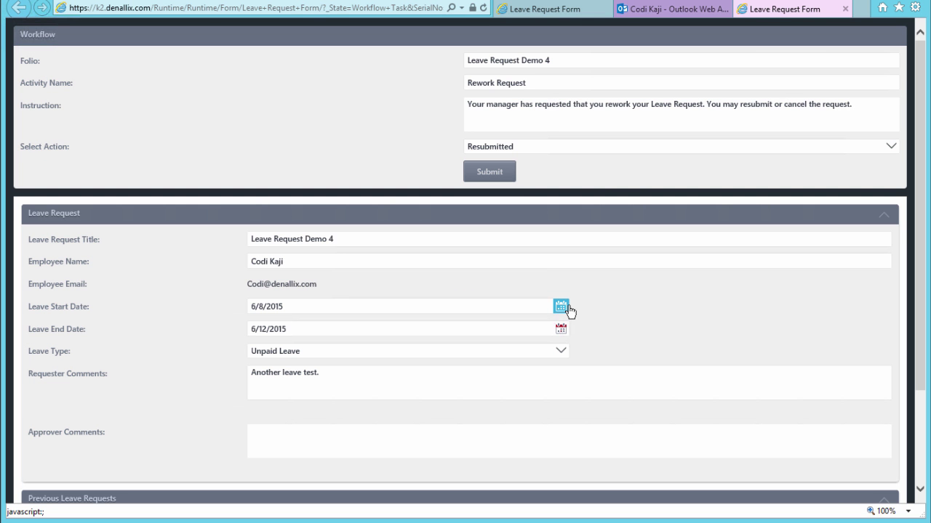
- Open the manager's newest Demo 4 submission email and its Manager Approval worklist item
key("alt+Tab")
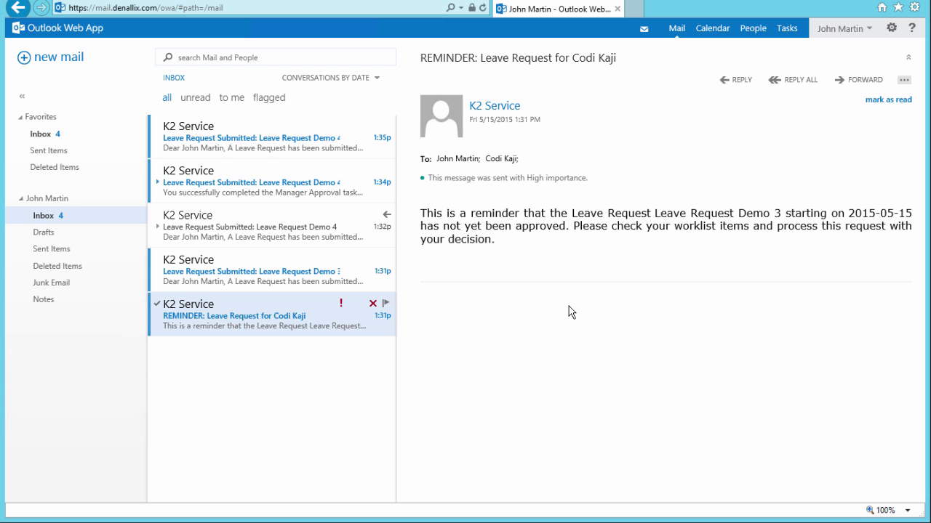
left_click(290, 142)
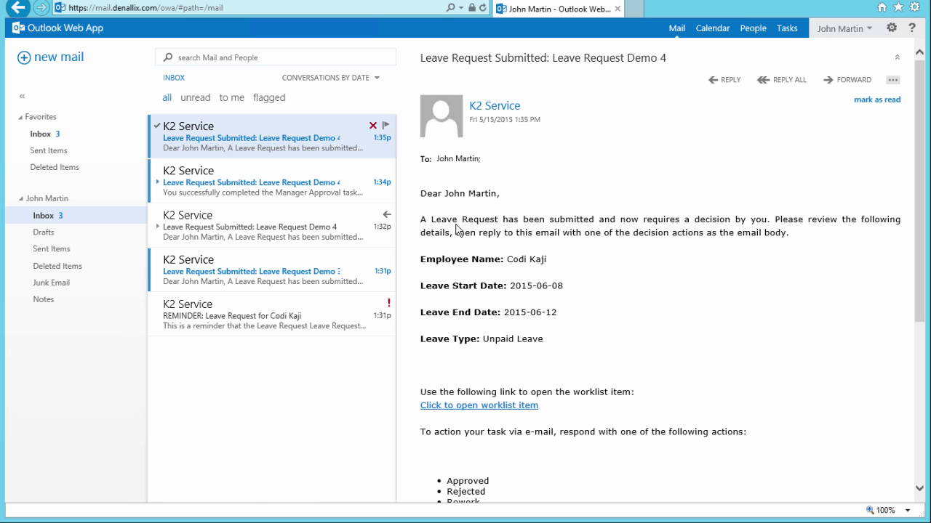
left_click(497, 413)
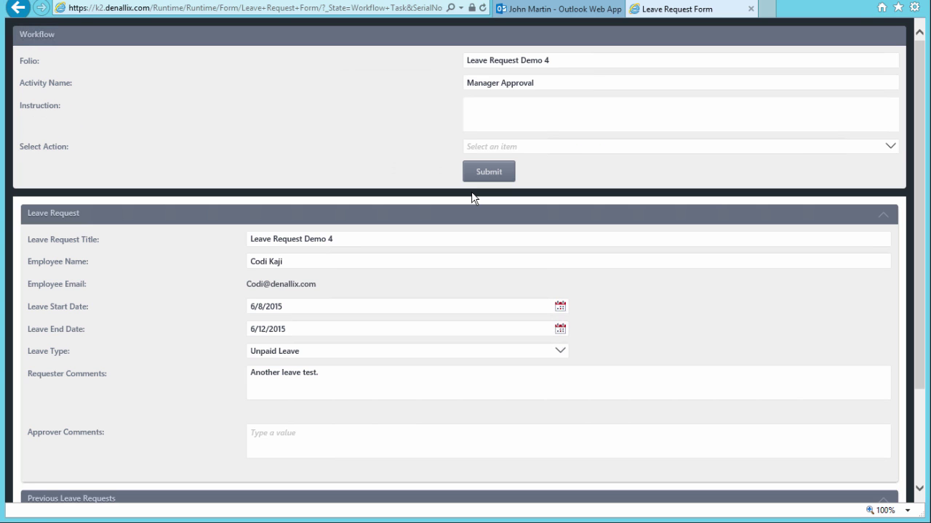
- Reject Demo 4 with the comment 'I'm sorry, I must reject this request at this time.'
left_click(304, 445)
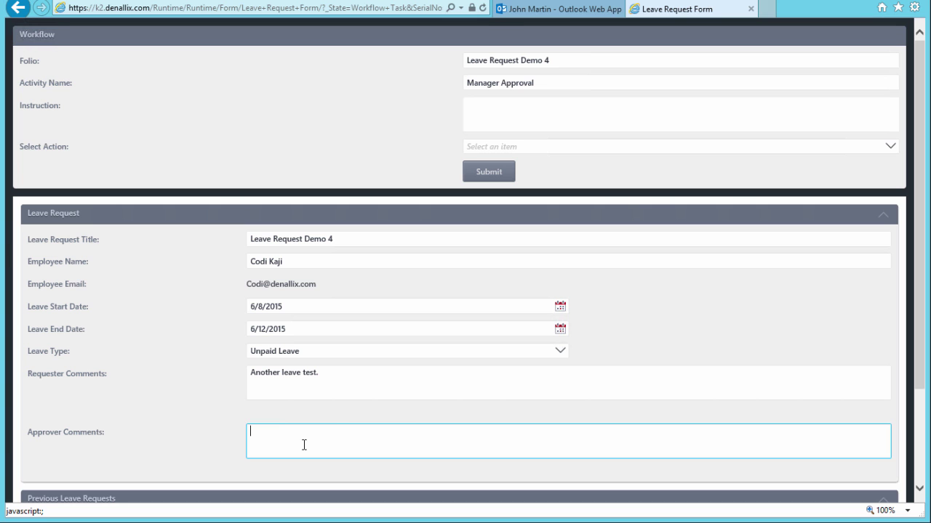
type("I'm sorry, I must reject this request at this time.")
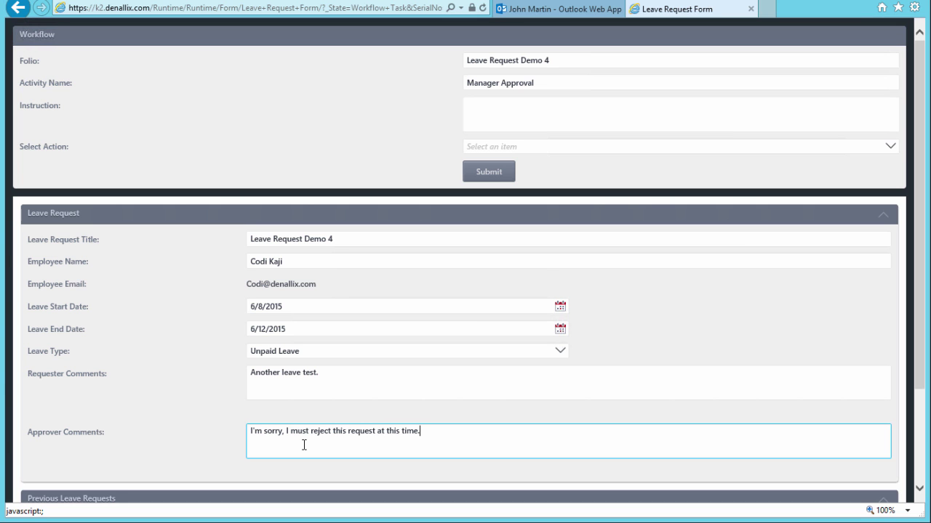
left_click(890, 148)
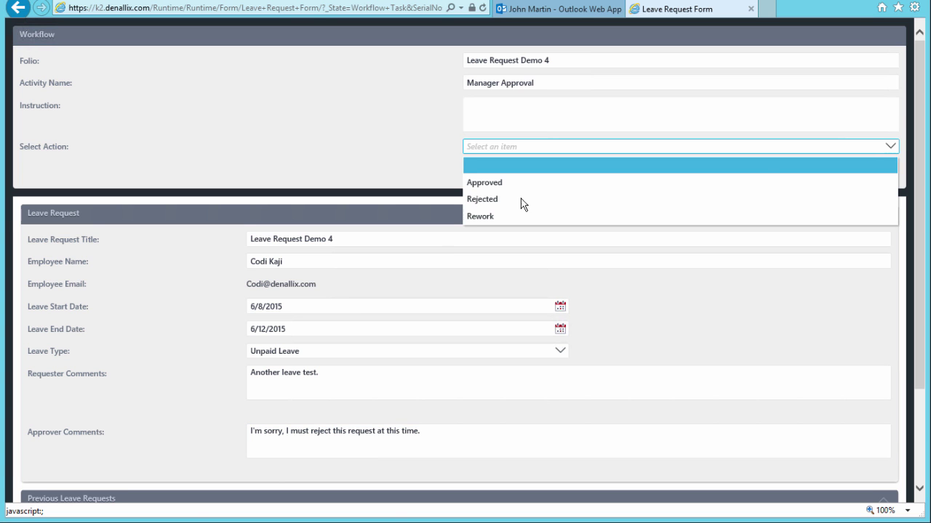
left_click(483, 199)
left_click(491, 172)
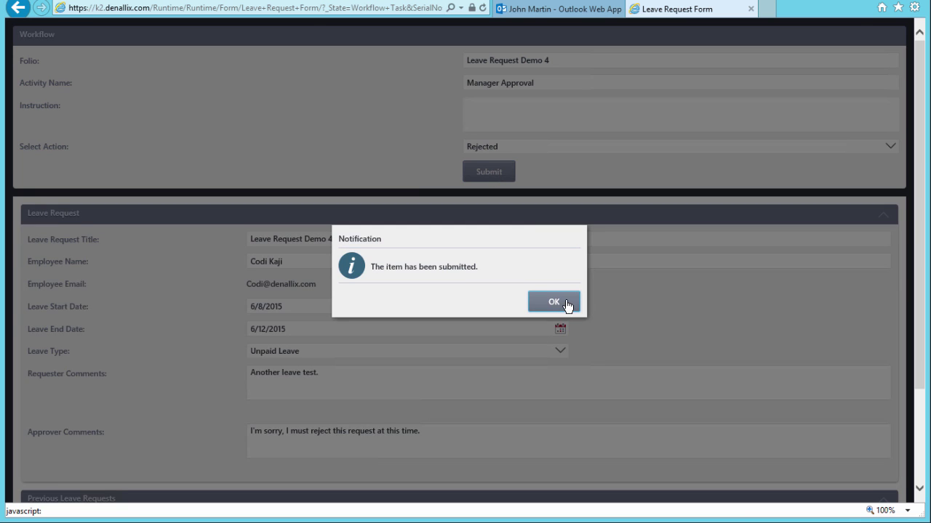
left_click(554, 302)
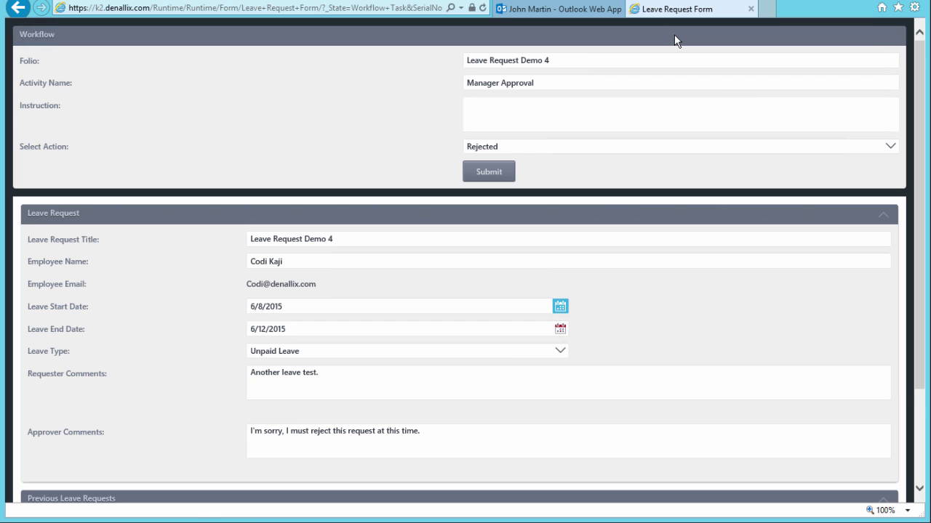
key("alt+Tab")
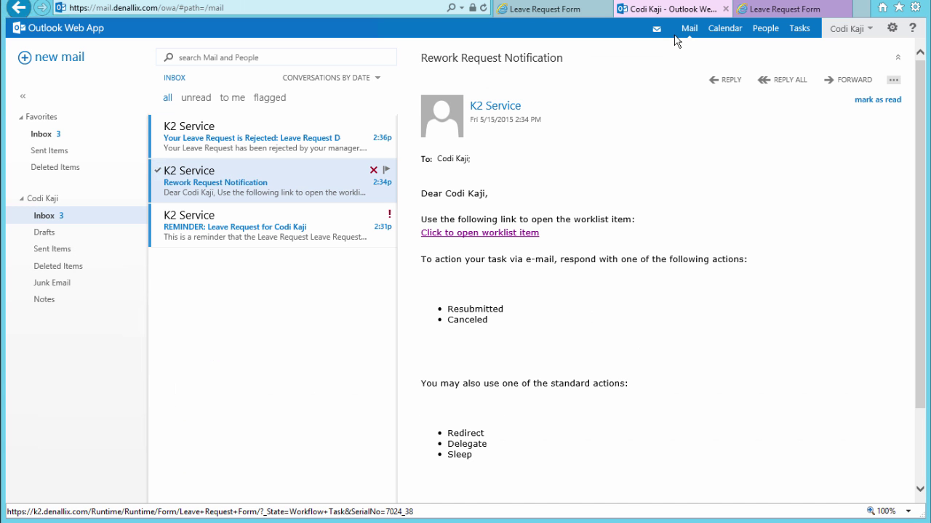
- Open the 'Your Leave Request is Rejected: Leave Request Demo 4' email
left_click(311, 137)
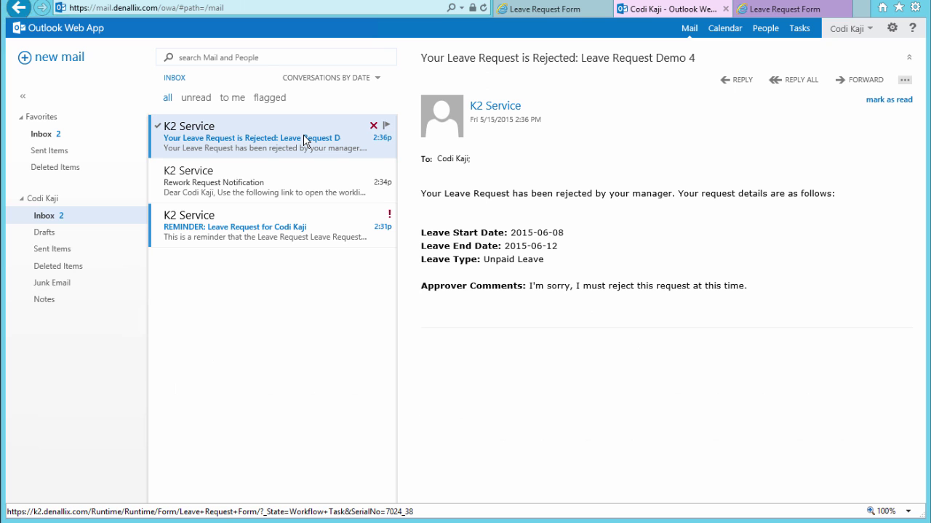